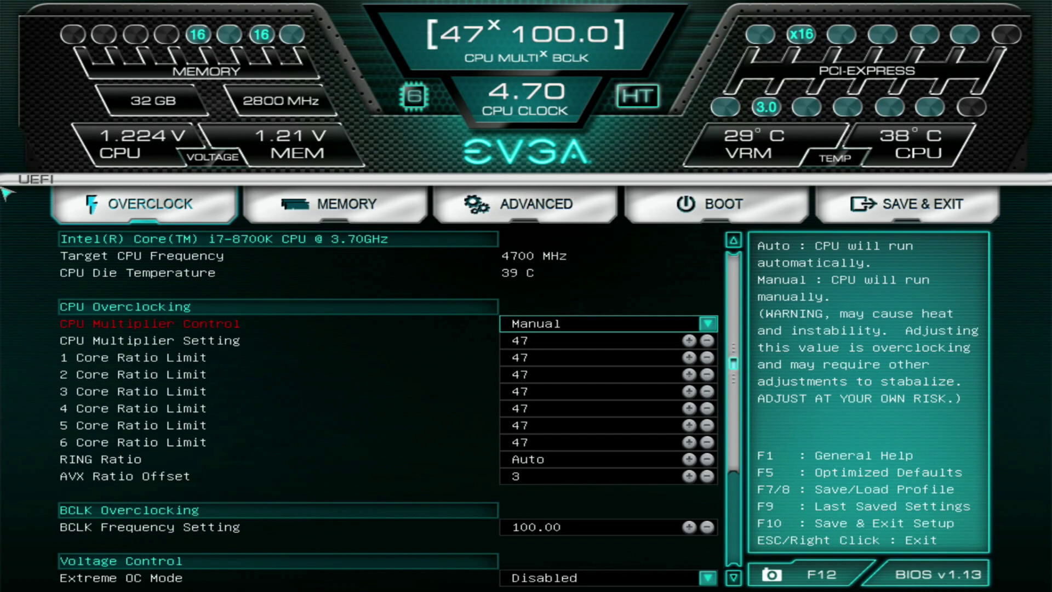
- On the BIOS Boot tab, confirm Windows 7 Installation stays Disabled
key("Right")
key("Right")
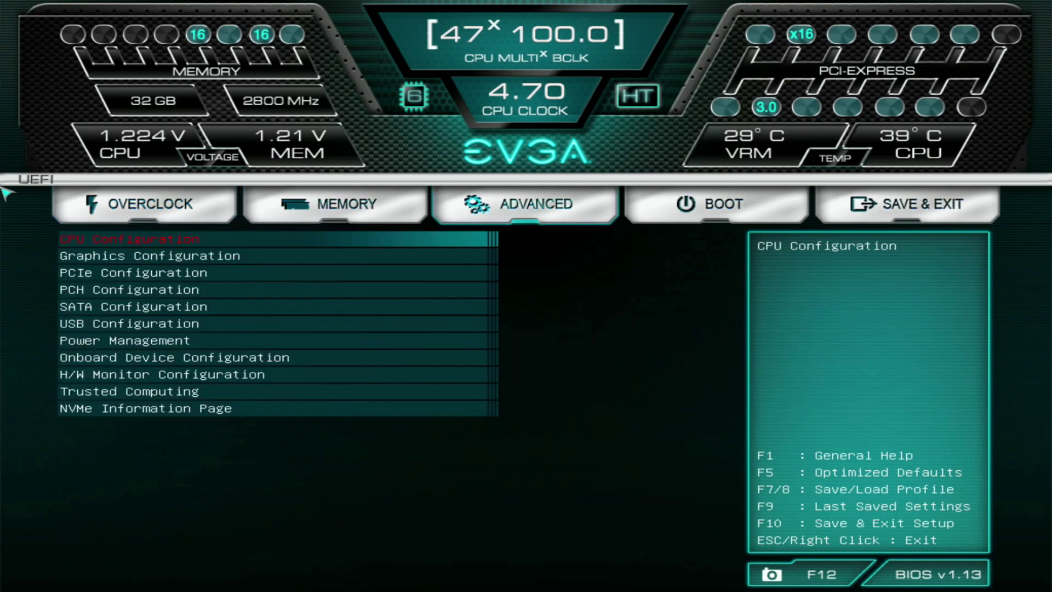
key("Right")
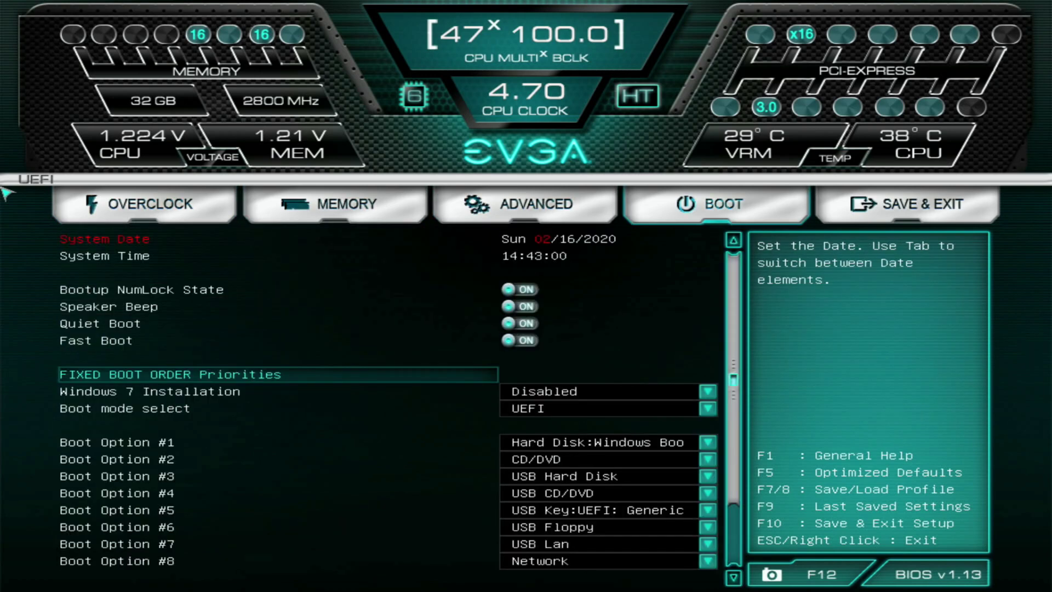
key("Down")
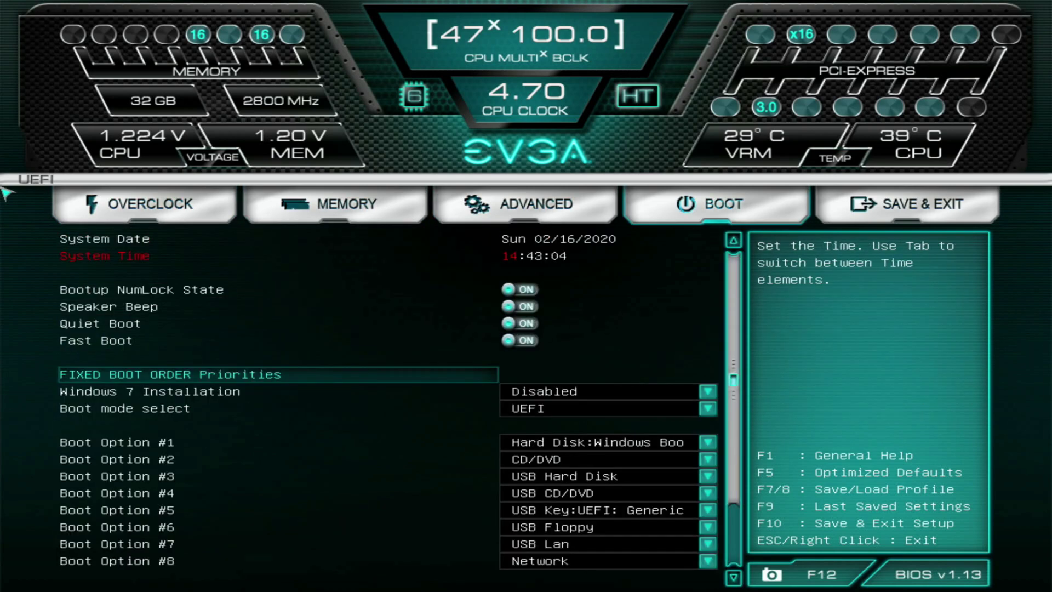
key("Down")
key("Down")
key("Down")
key("Down")
key("Down")
key("Down")
key("Down")
key("Down")
key("Down")
key("Down")
key("Down")
key("Up")
key("Up")
key("Up")
key("Up")
key("Up")
key("Up")
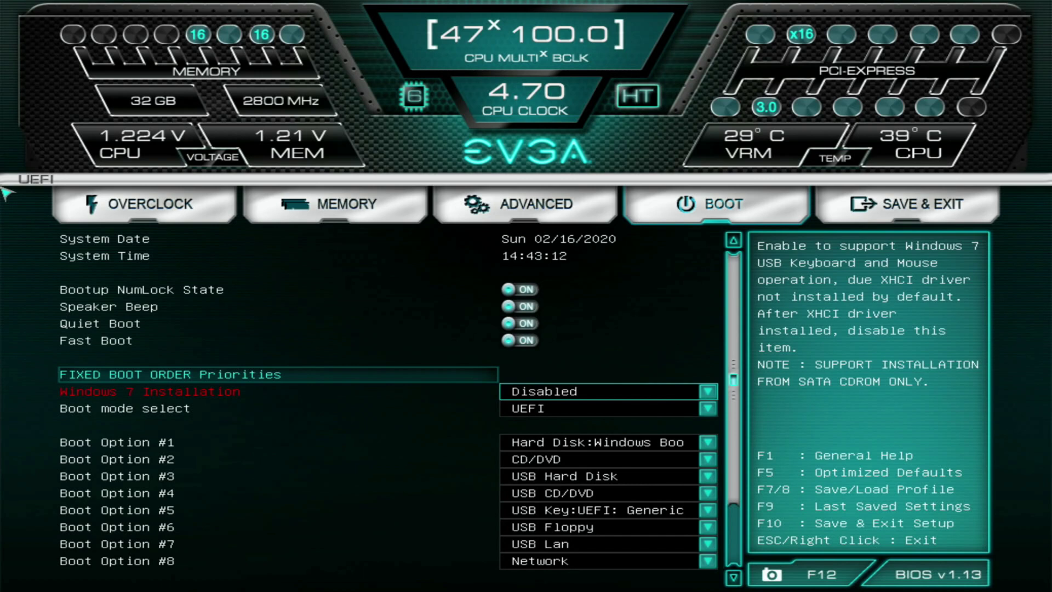
key("Return")
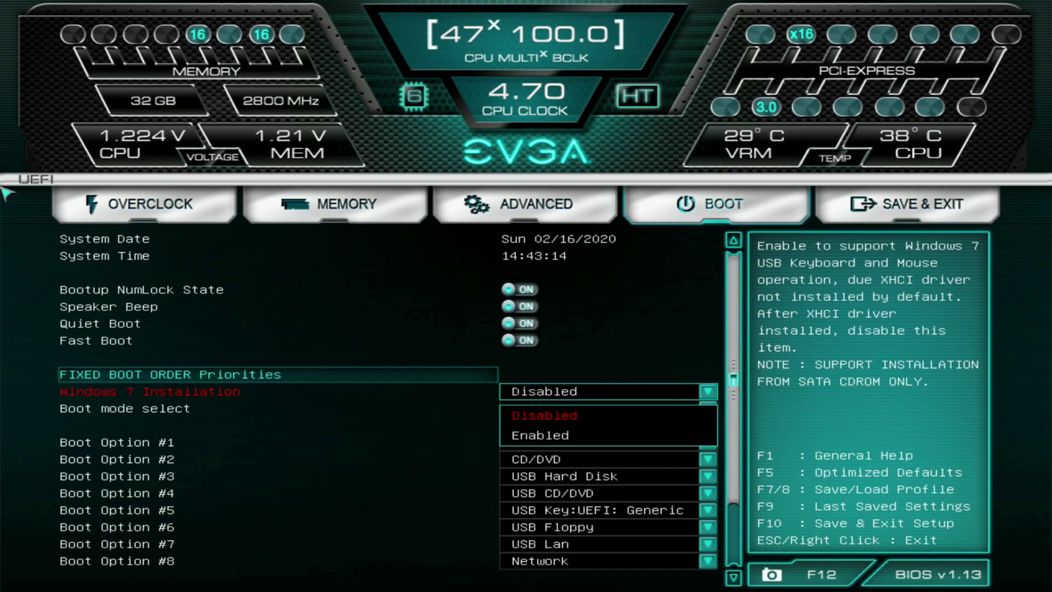
key("Escape")
- Keep Boot mode select set to UEFI
key("Down")
key("Return")
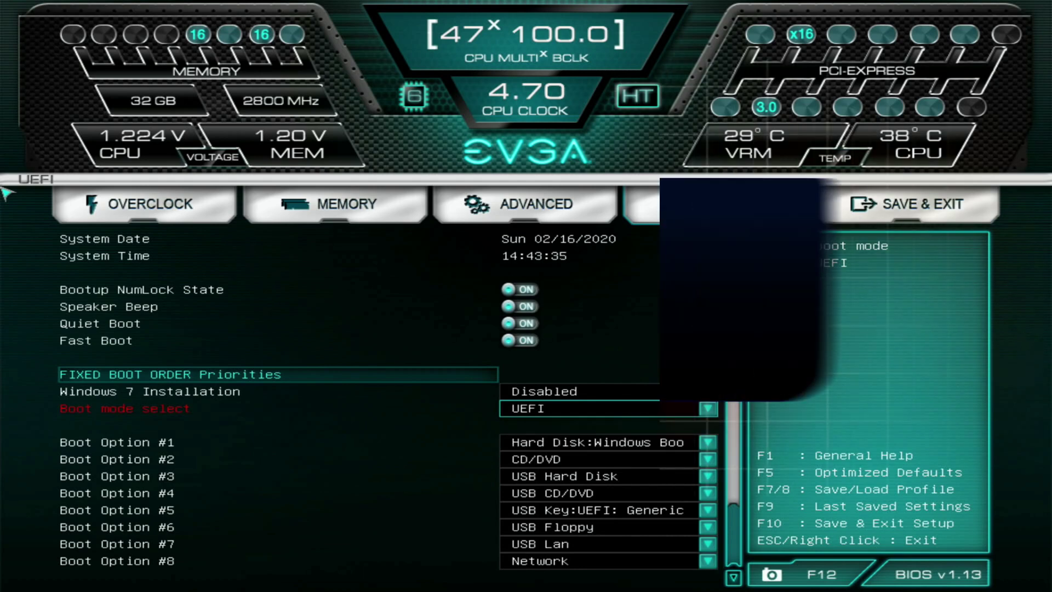
key("Down")
key("Down")
key("Down")
key("Down")
key("Down")
key("Down")
key("Down")
key("Down")
key("Down")
key("Down")
key("Down")
key("Down")
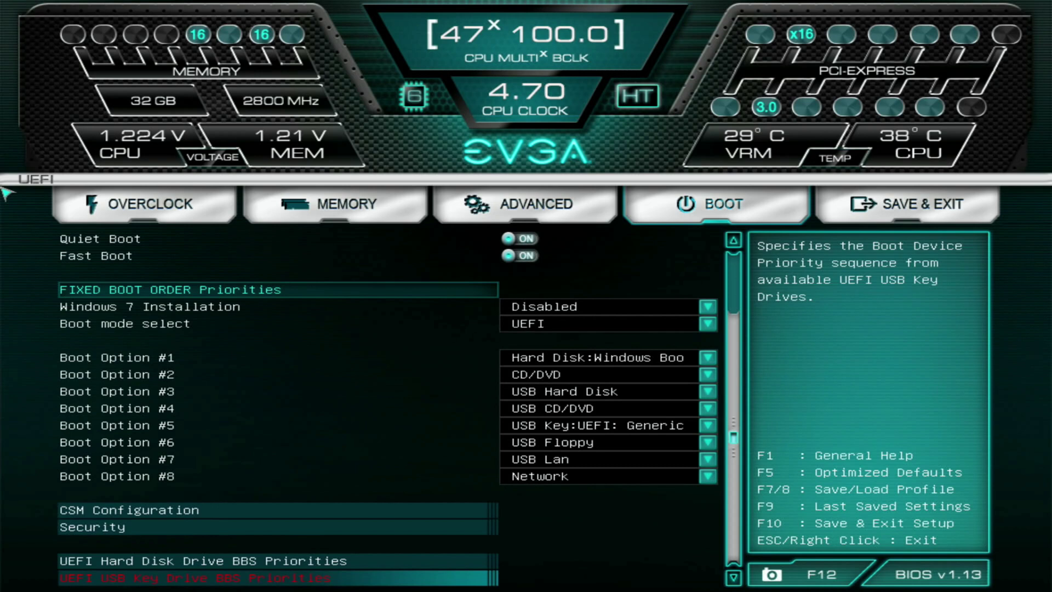
- Set Boot Option #1 to USB Key:UEFI: Generic Flash Disk, moving the Windows disk to #5
key("Return")
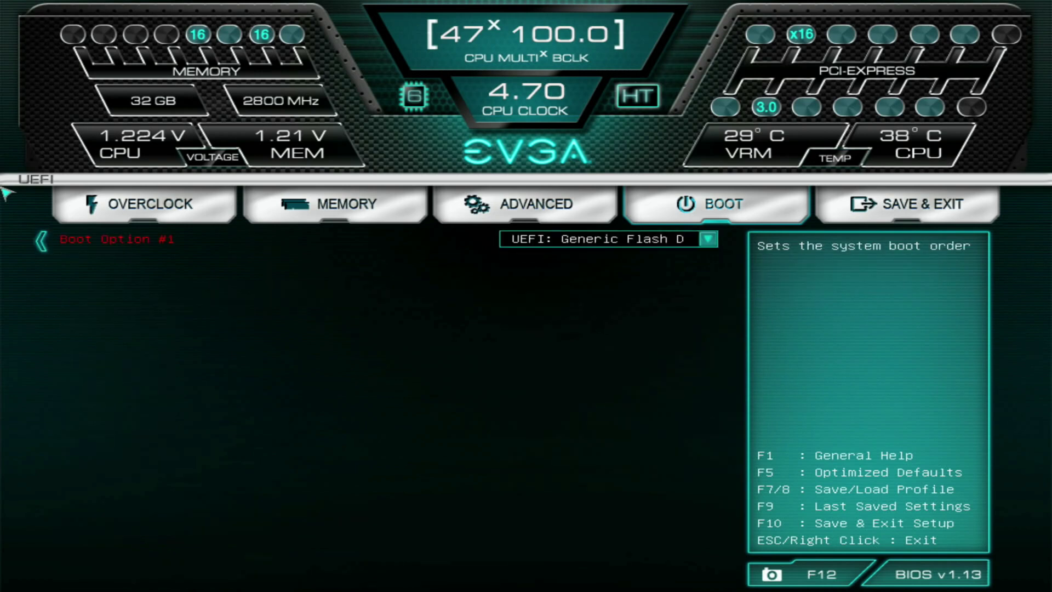
key("Return")
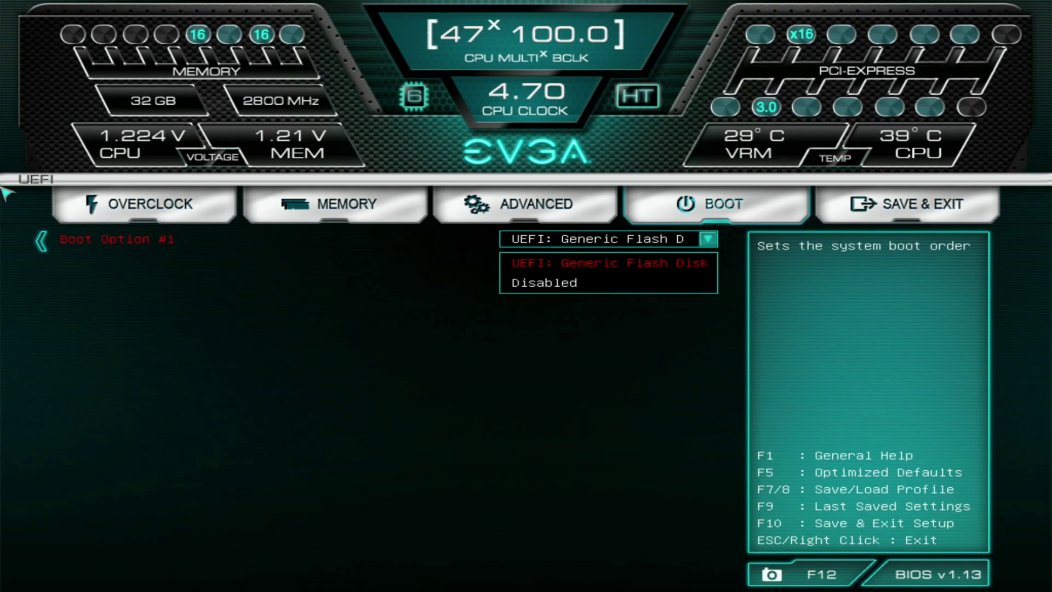
key("Escape")
key("Escape")
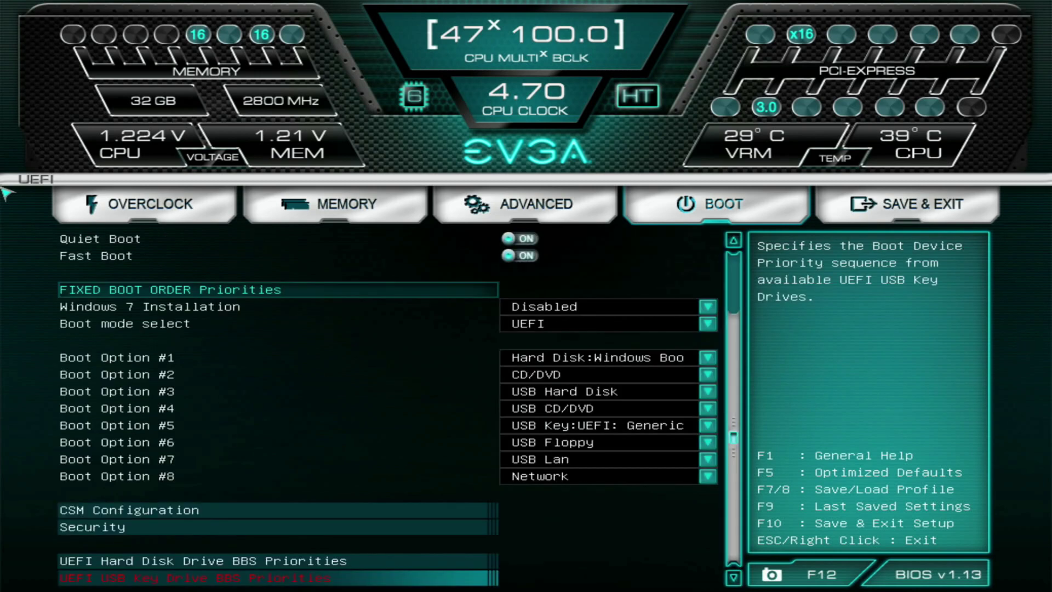
key("Up")
key("Up")
key("Up")
key("Up")
key("Up")
key("Up")
key("Up")
key("Up")
key("Up")
key("Up")
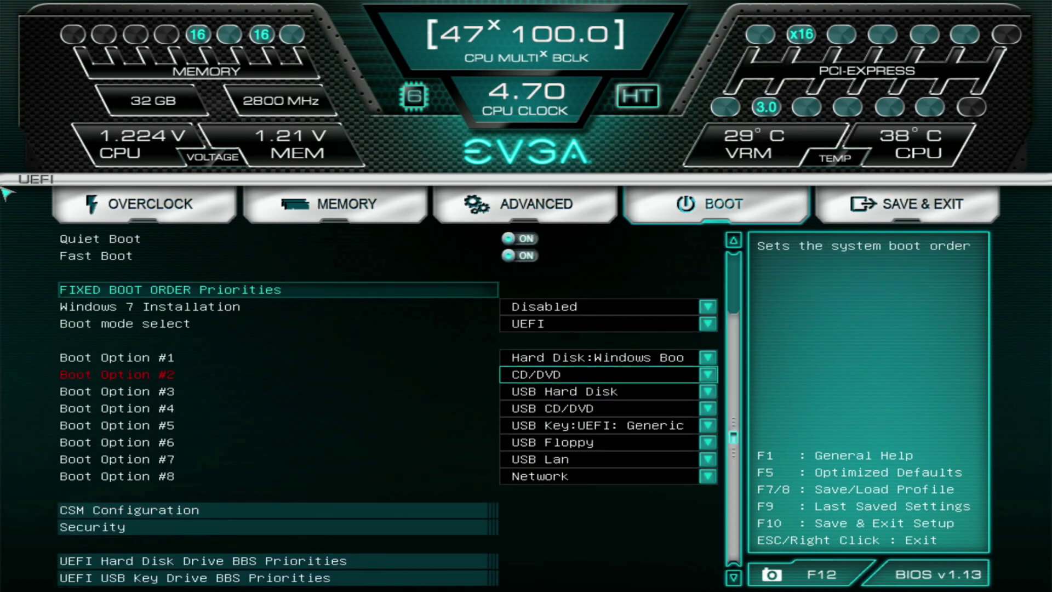
key("Up")
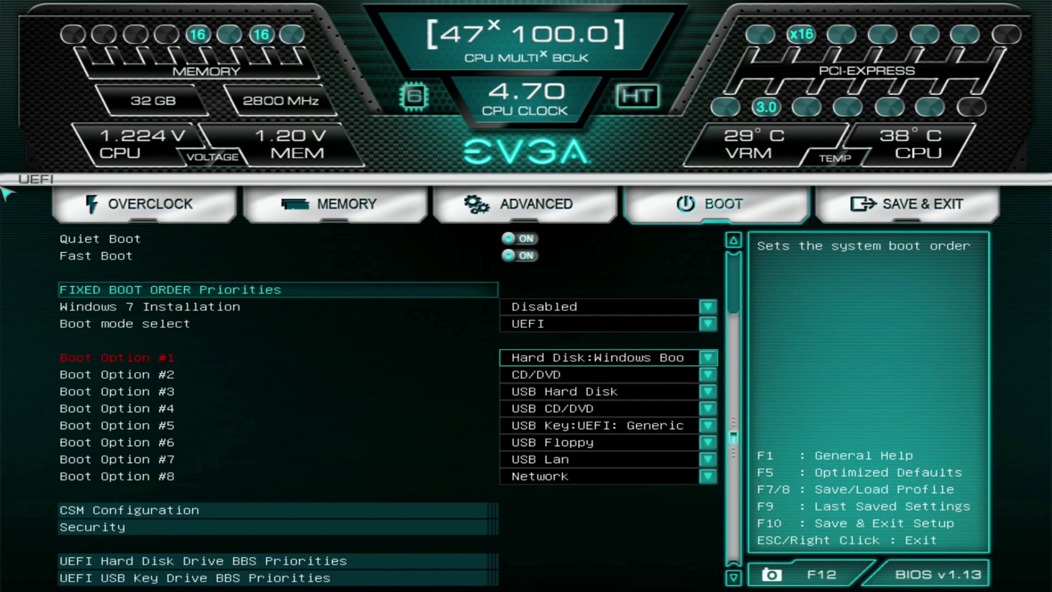
key("Return")
key("Down")
key("Down")
key("Down")
key("Down")
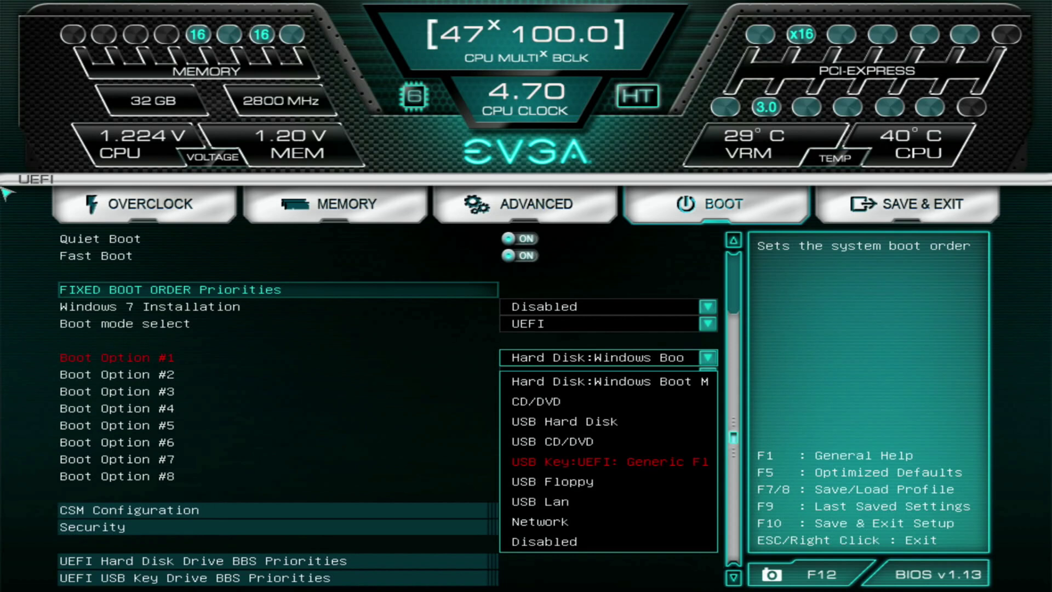
key("Return")
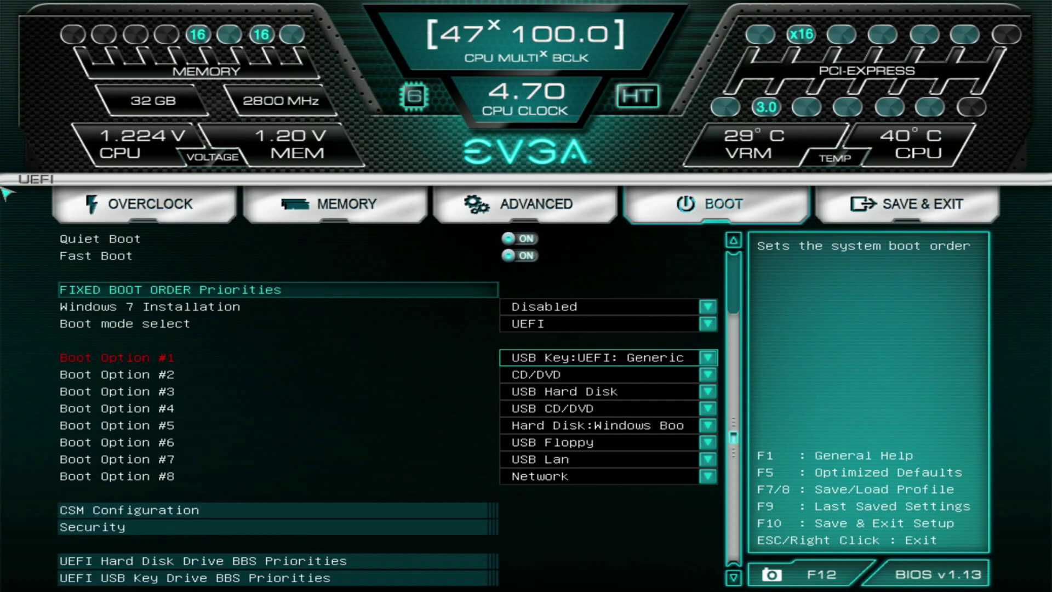
- Go to the Save & Exit tab to save changes and reset into the USB boot
key("Right")
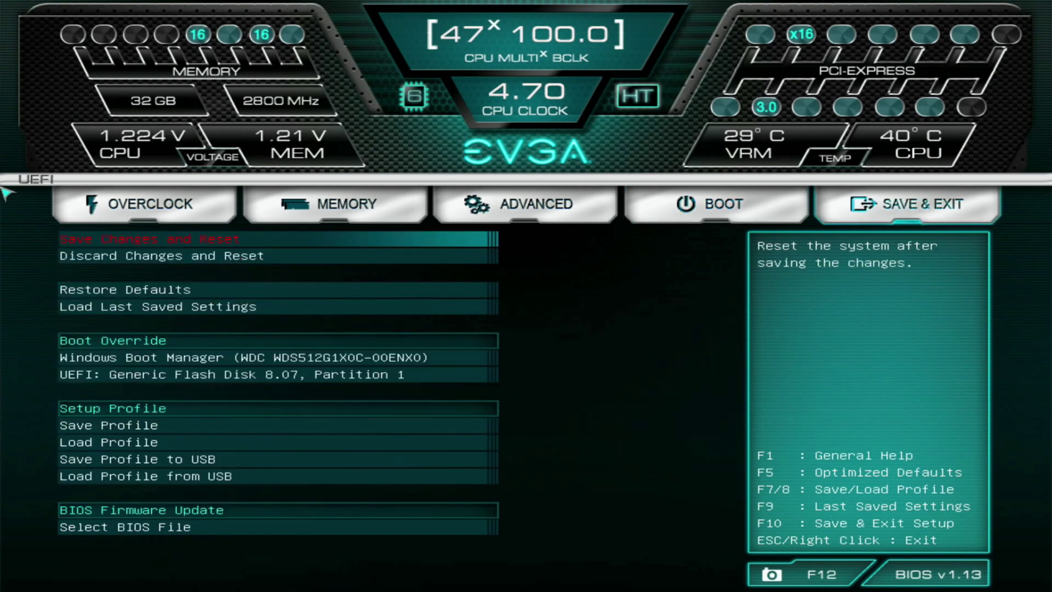
key("Right")
key("Left")
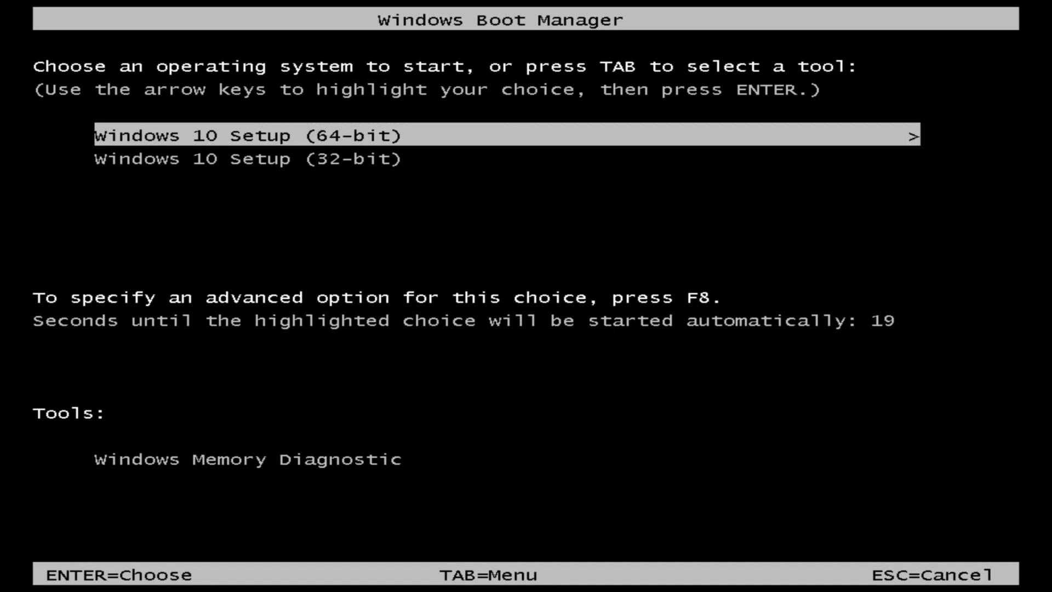
- Stop the Boot Manager countdown and highlight Windows 10 Setup (64-bit)
key("Down")
key("Up")
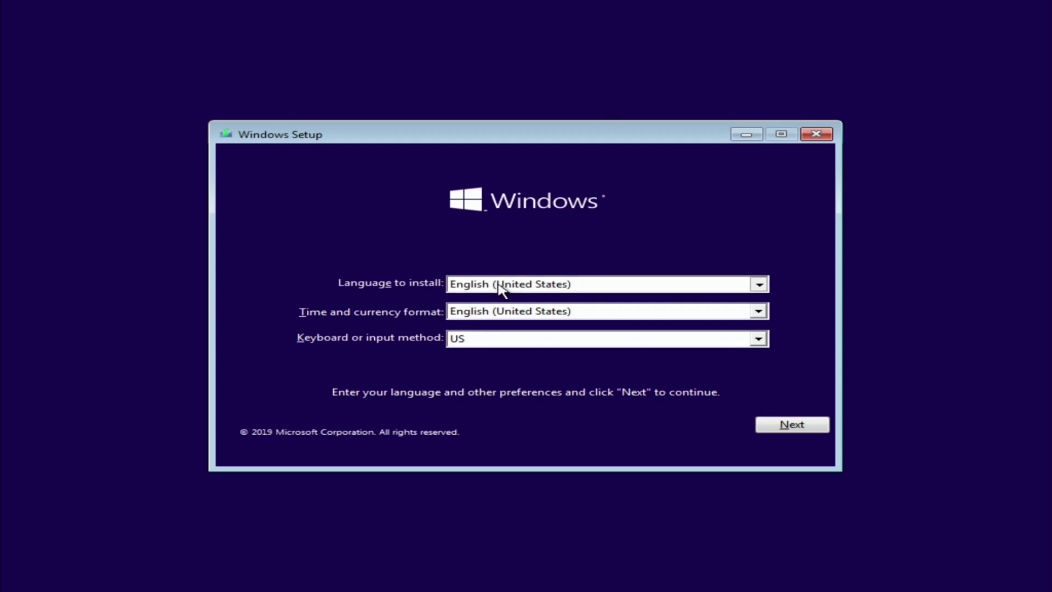
- Keep English (United States) format and US keyboard, then choose Install now
left_click(500, 286)
left_click(496, 311)
left_click(499, 322)
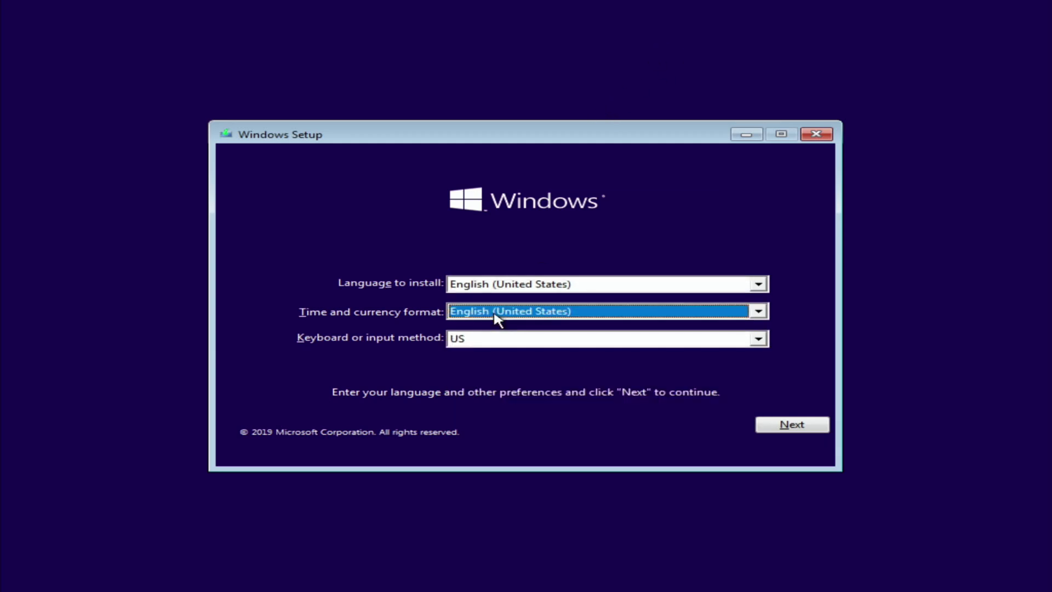
left_click(500, 343)
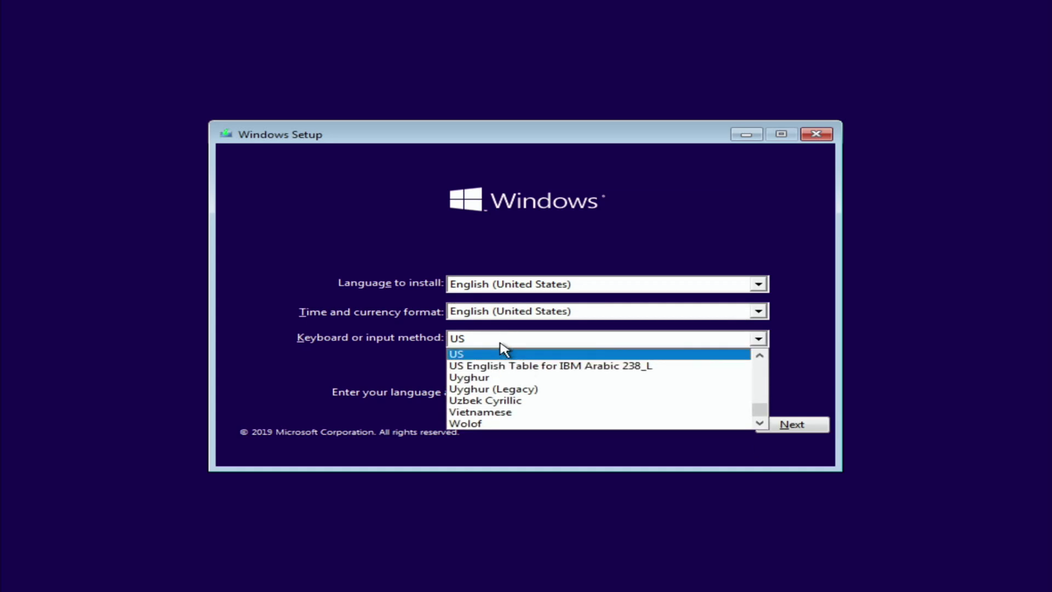
left_click(512, 337)
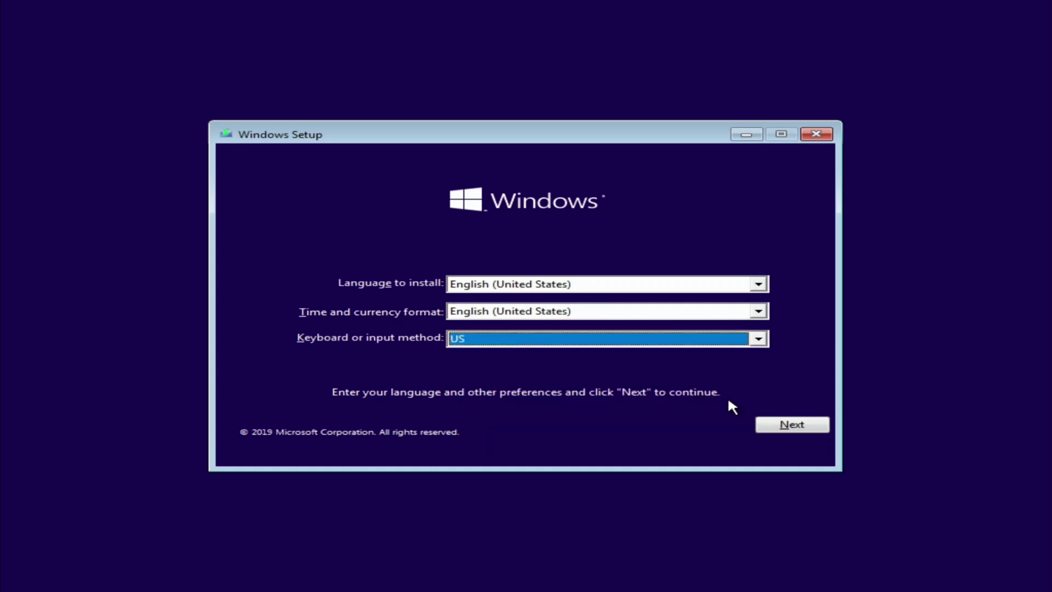
left_click(785, 431)
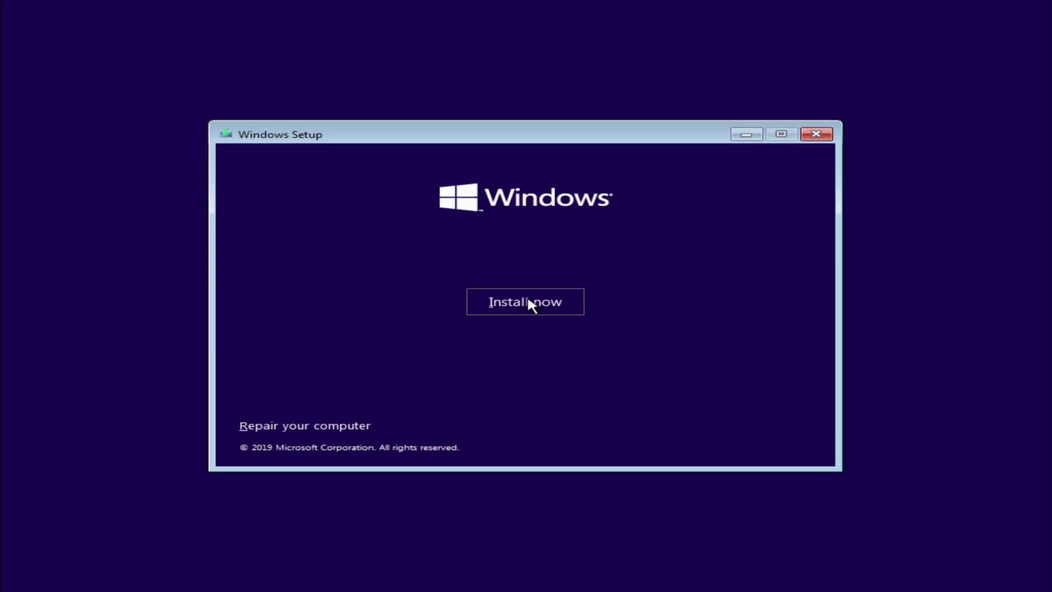
left_click(529, 300)
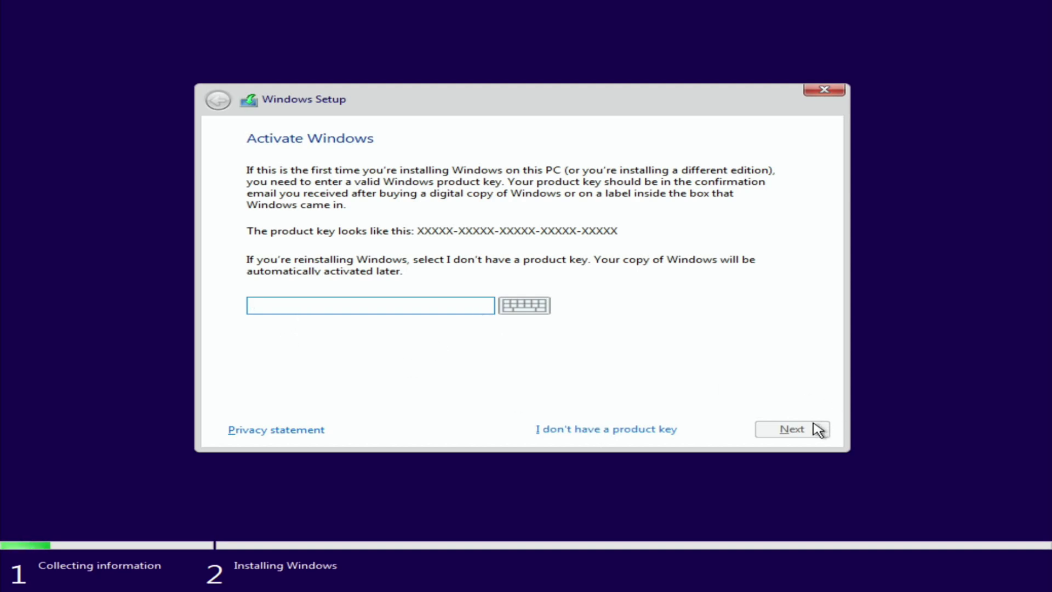
- Skip the product key, pick Windows 10 Pro, and accept the license terms
left_click(615, 431)
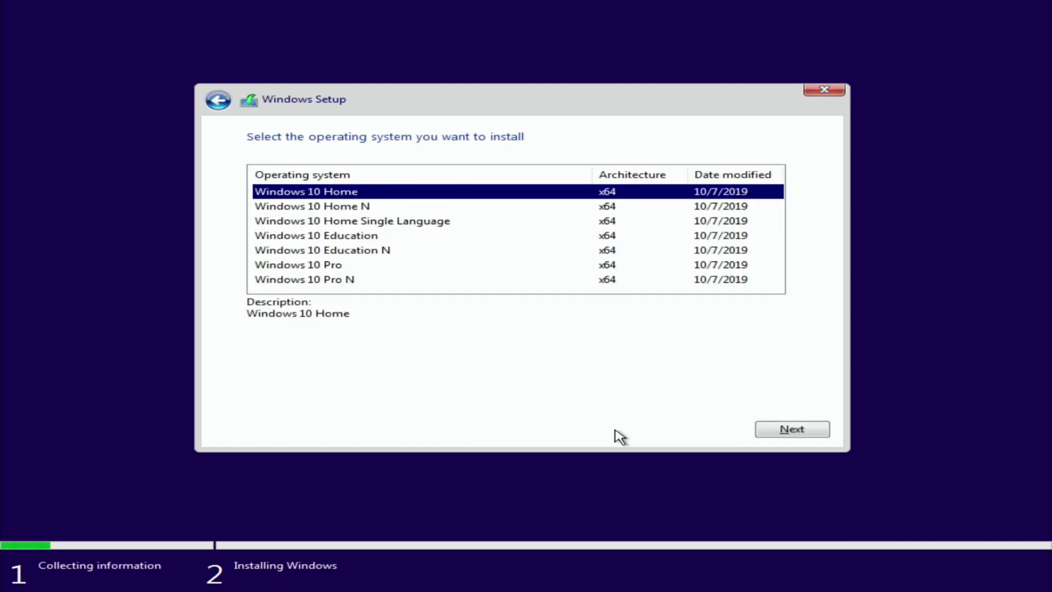
left_click(358, 268)
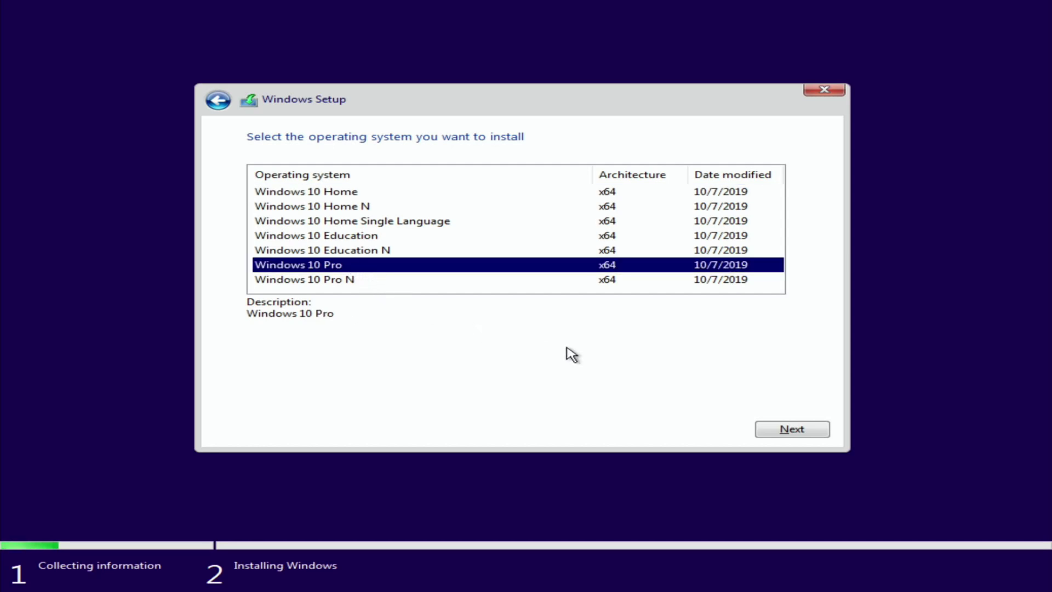
left_click(799, 431)
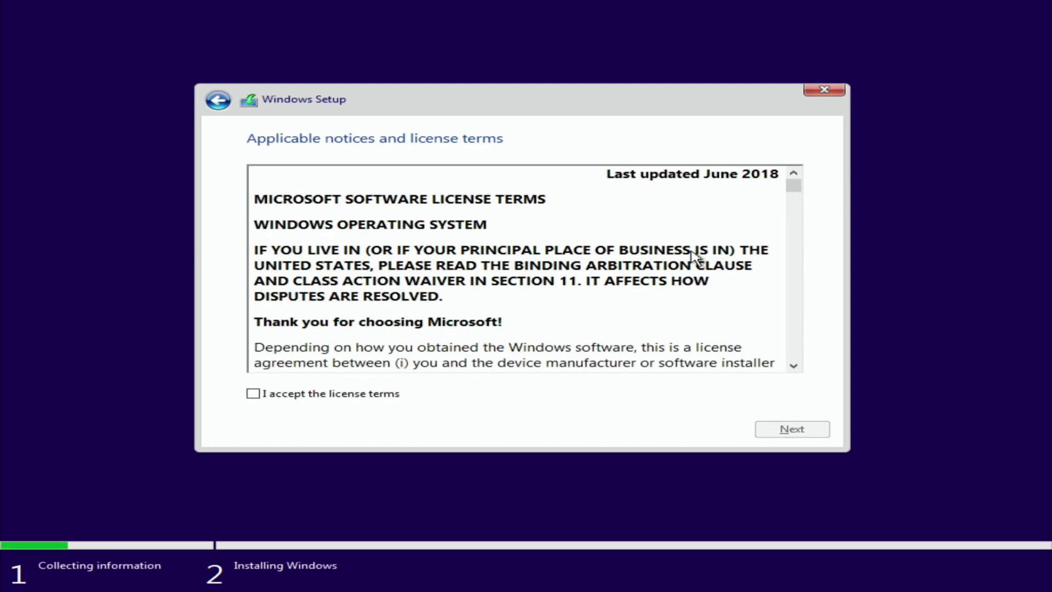
left_click_drag(791, 189, 775, 380)
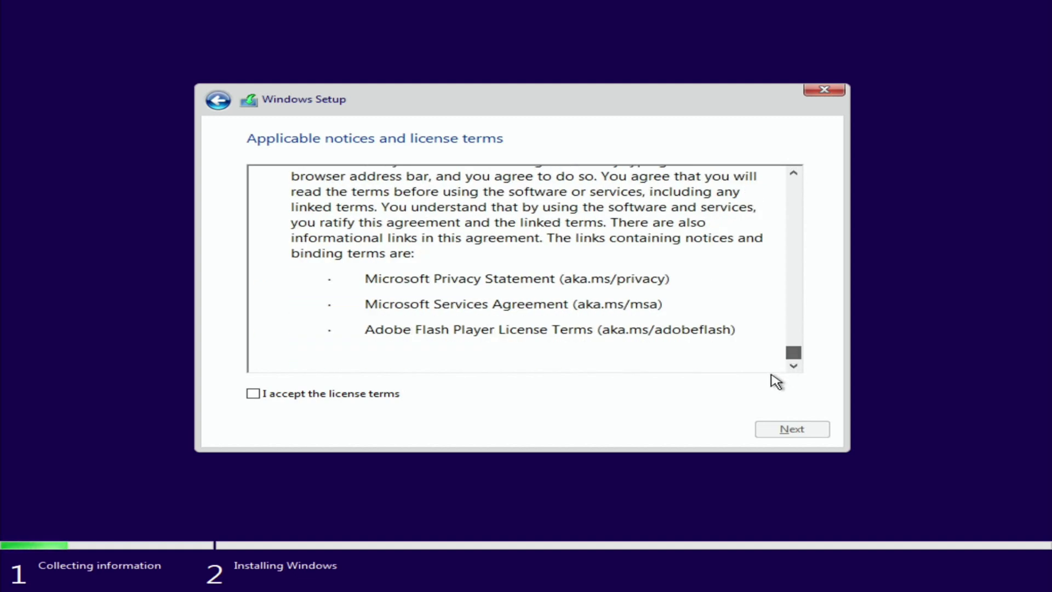
left_click(300, 397)
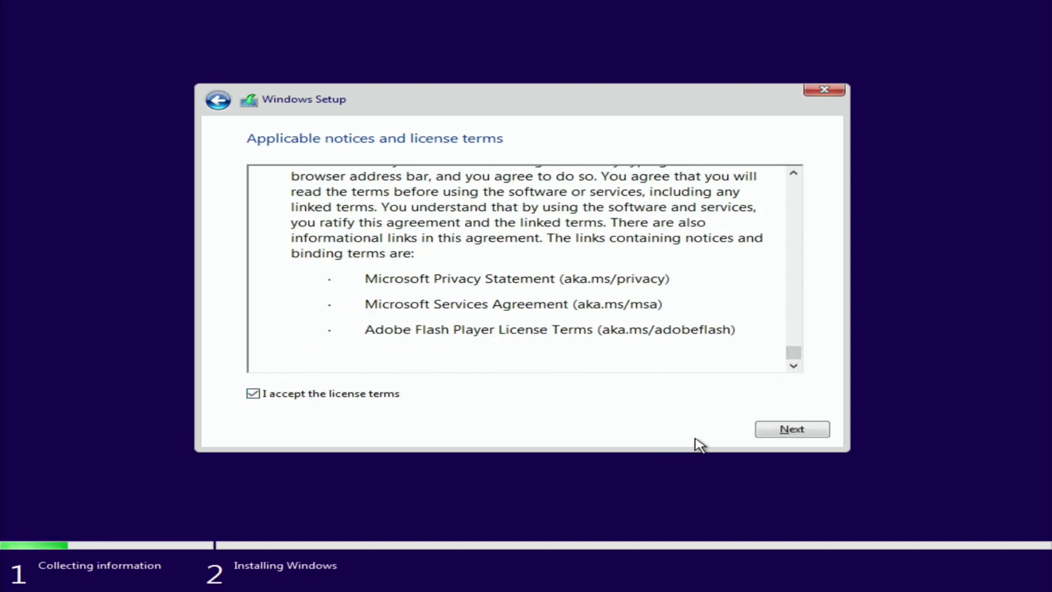
- Choose the Custom: Install Windows only (advanced) installation type
left_click(795, 430)
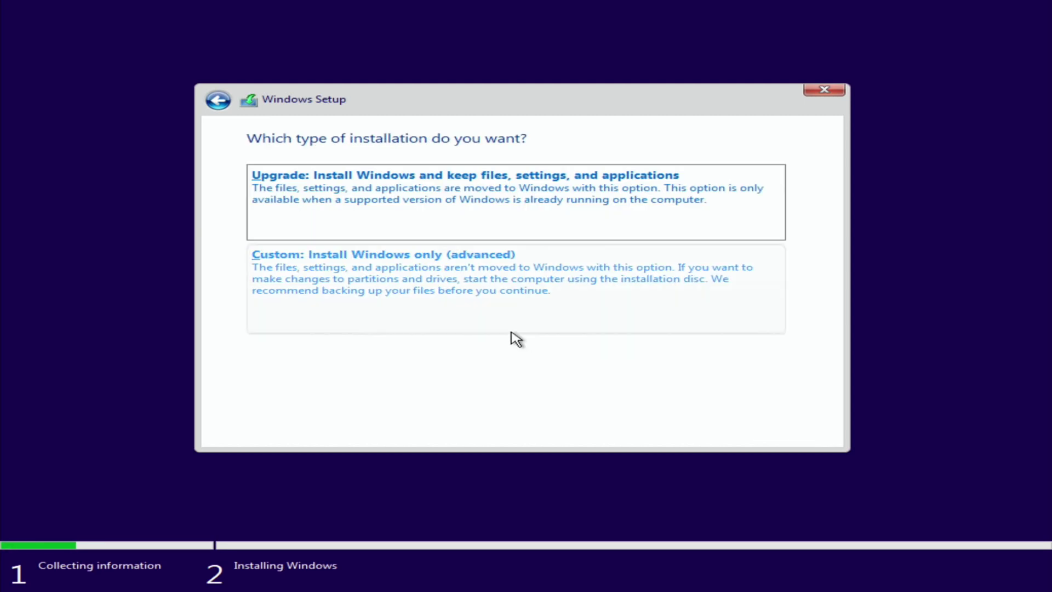
left_click(422, 300)
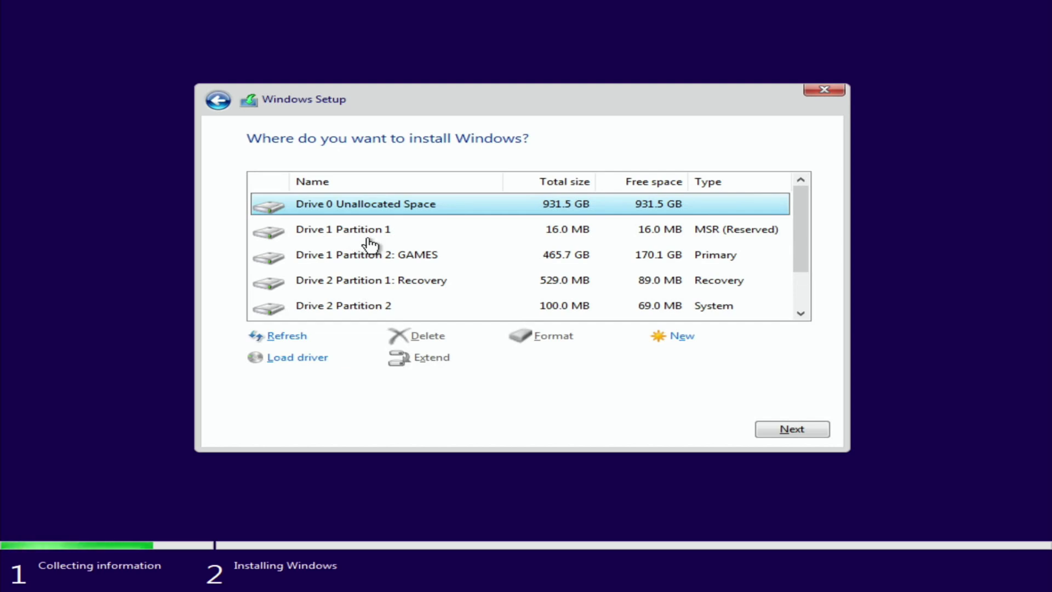
- Check Drive 1 Partition 1 and the GAMES partition as install targets
left_click(332, 236)
left_click(321, 253)
left_click(324, 238)
left_click(319, 257)
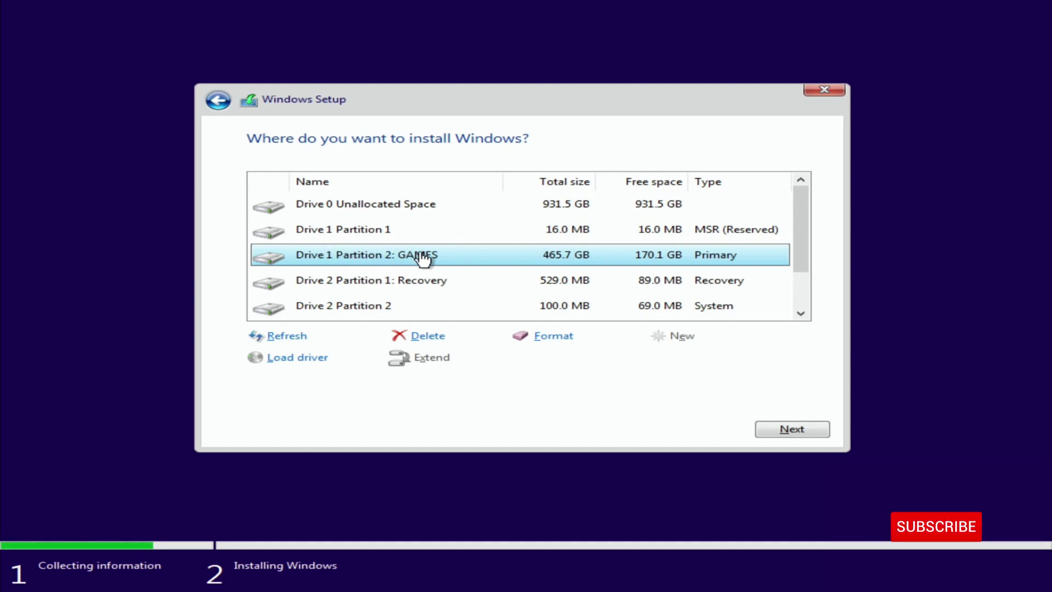
- Review Drive 2's Recovery and Partitions 2–4, then select Drive 0 Unallocated Space
scroll(423, 261, "down", 1)
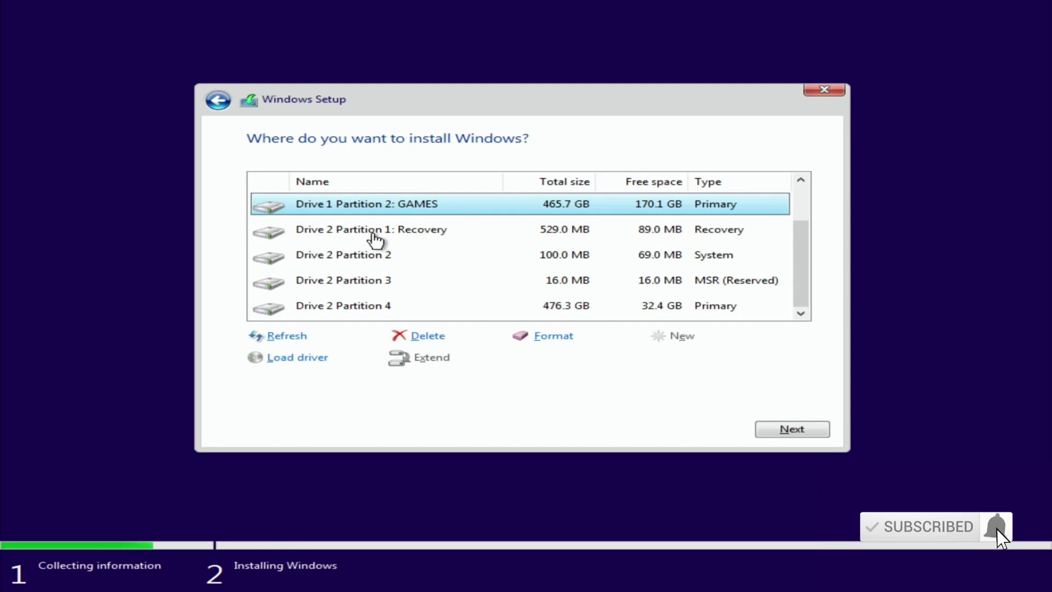
left_click(353, 232)
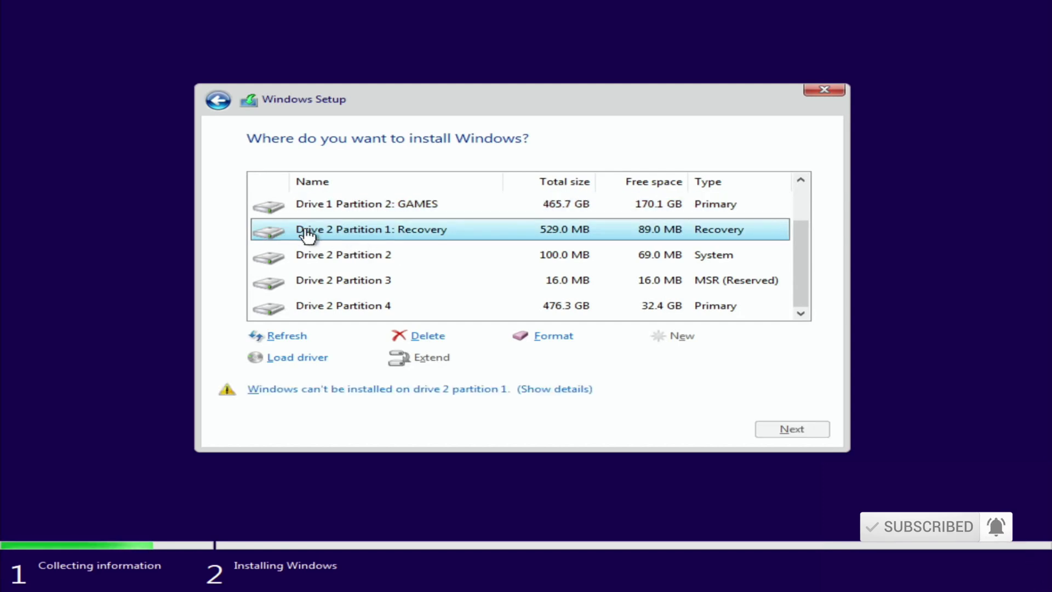
key("Down")
key("Down")
key("Down")
key("Up")
key("Up")
key("Up")
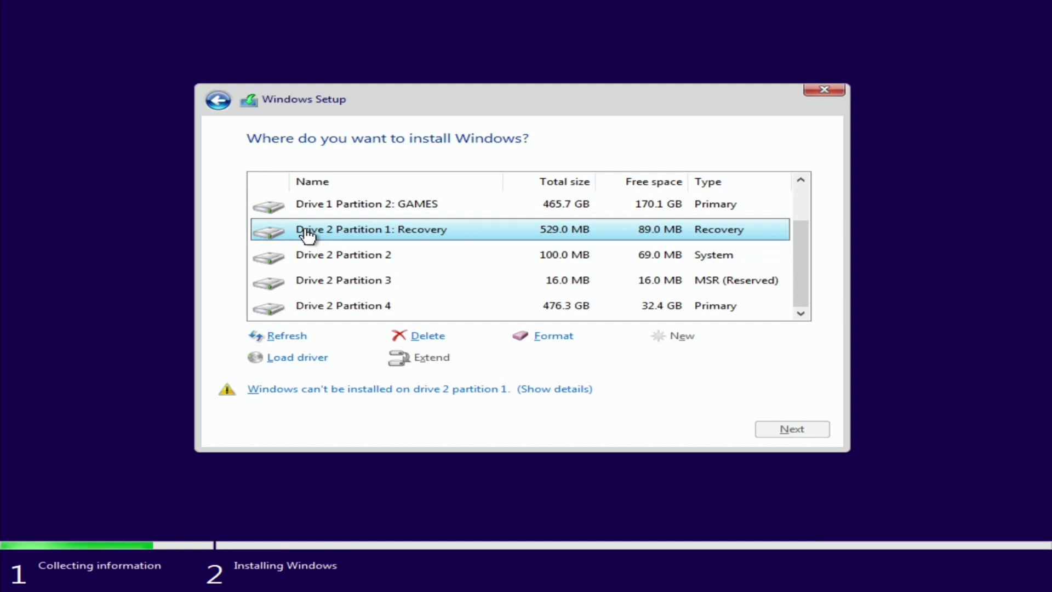
key("Down")
key("Down")
key("Down")
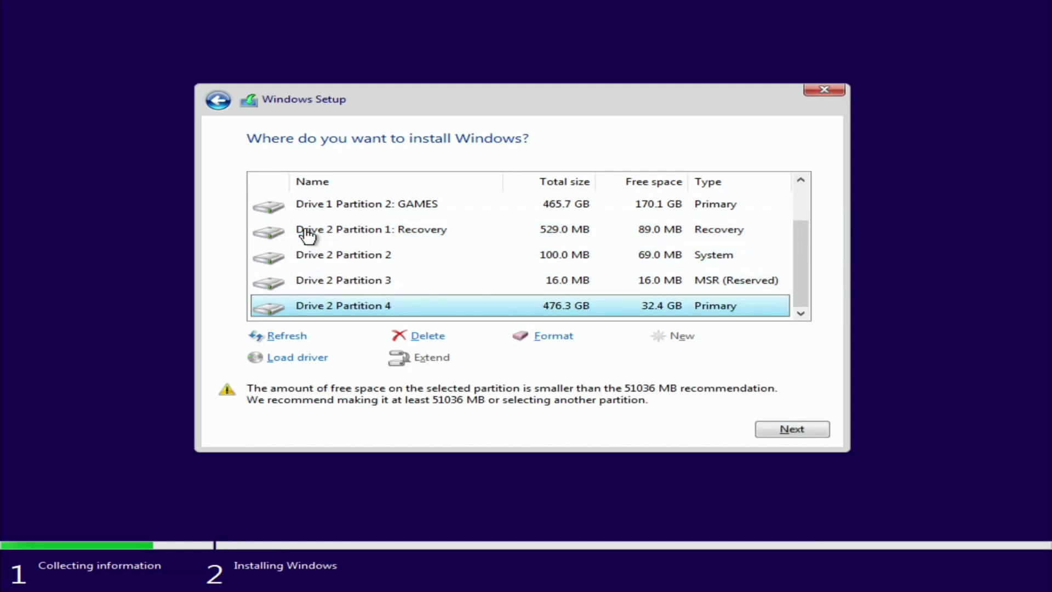
left_click(306, 231)
left_click(307, 257)
left_click(311, 287)
left_click(329, 311)
scroll(324, 230, "up", 2)
left_click(334, 207)
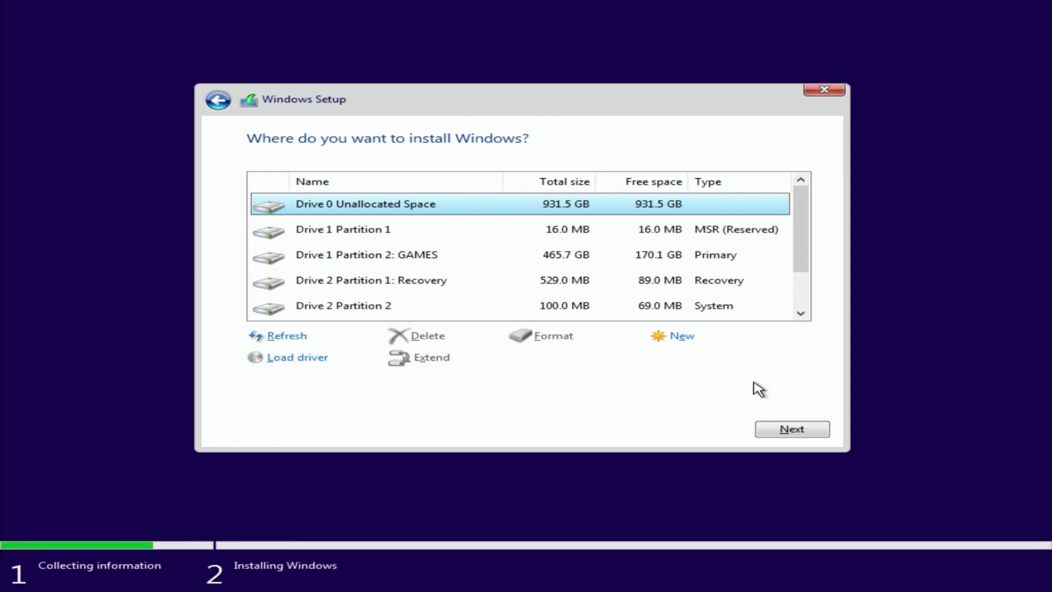
- Start installing Windows onto Drive 0 Unallocated Space (931.5 GB)
left_click(793, 430)
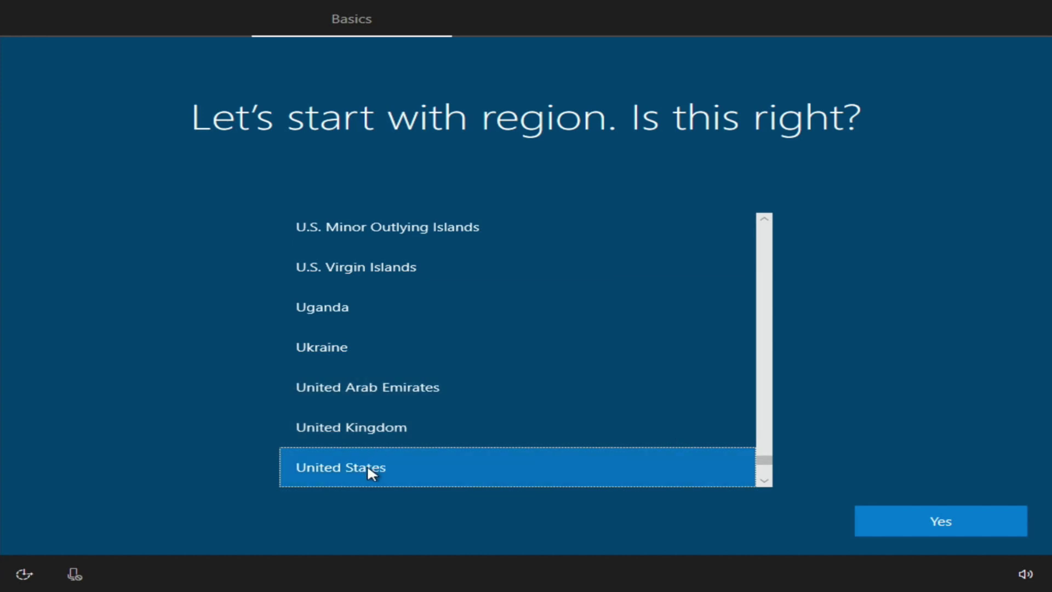
- Confirm United States as region and US keyboard, skipping a second layout
left_click(929, 514)
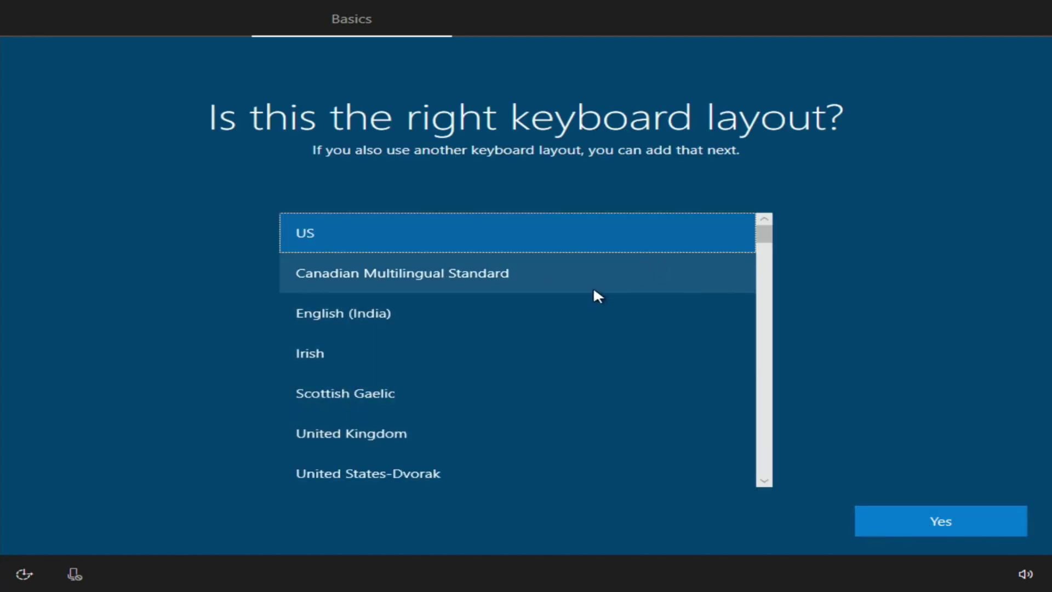
scroll(537, 308, "down", 1)
scroll(537, 308, "up", 1)
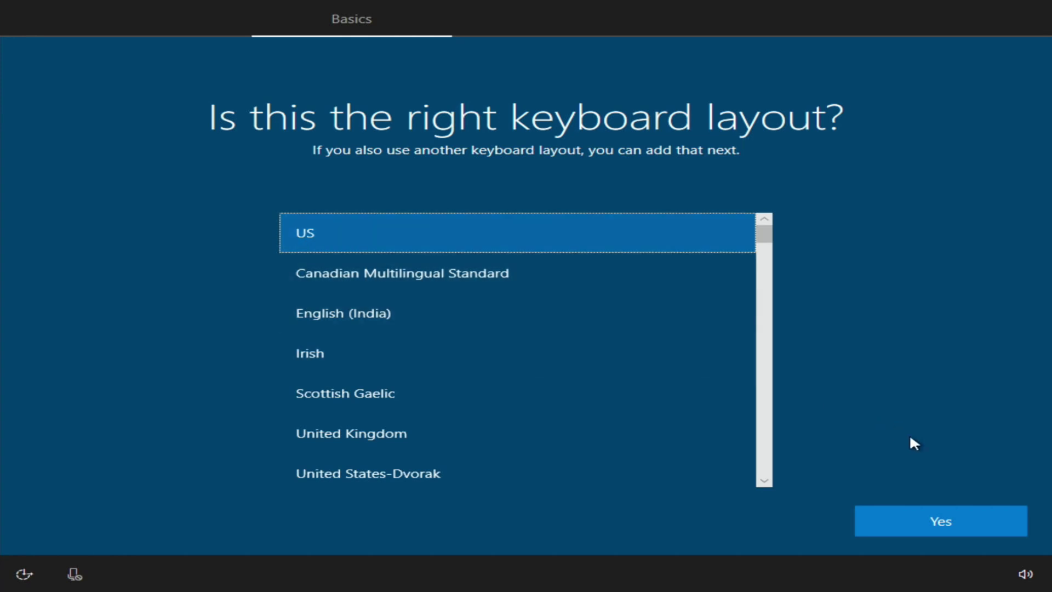
left_click(926, 513)
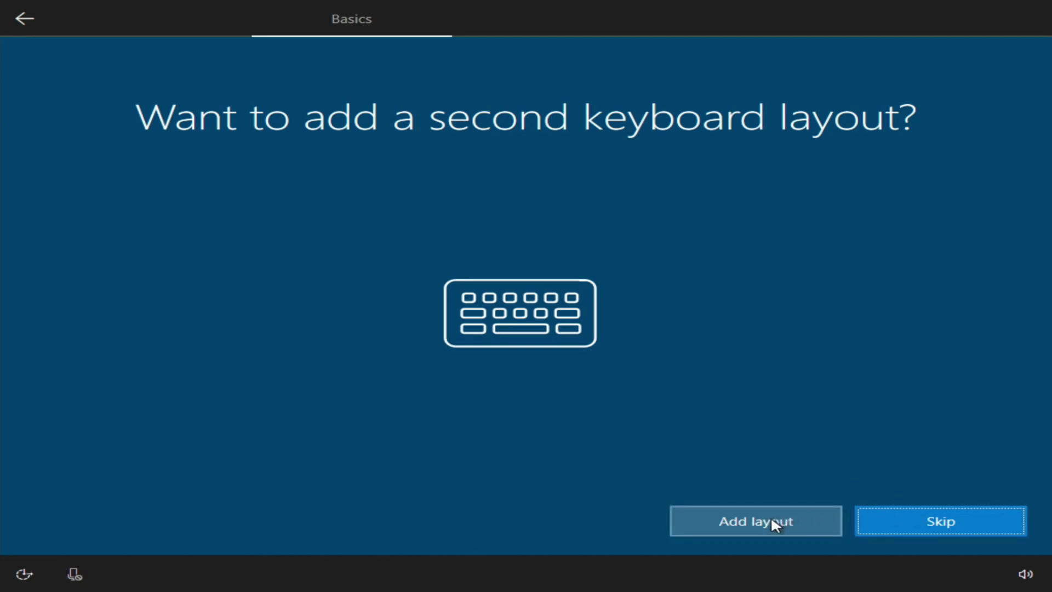
left_click(919, 518)
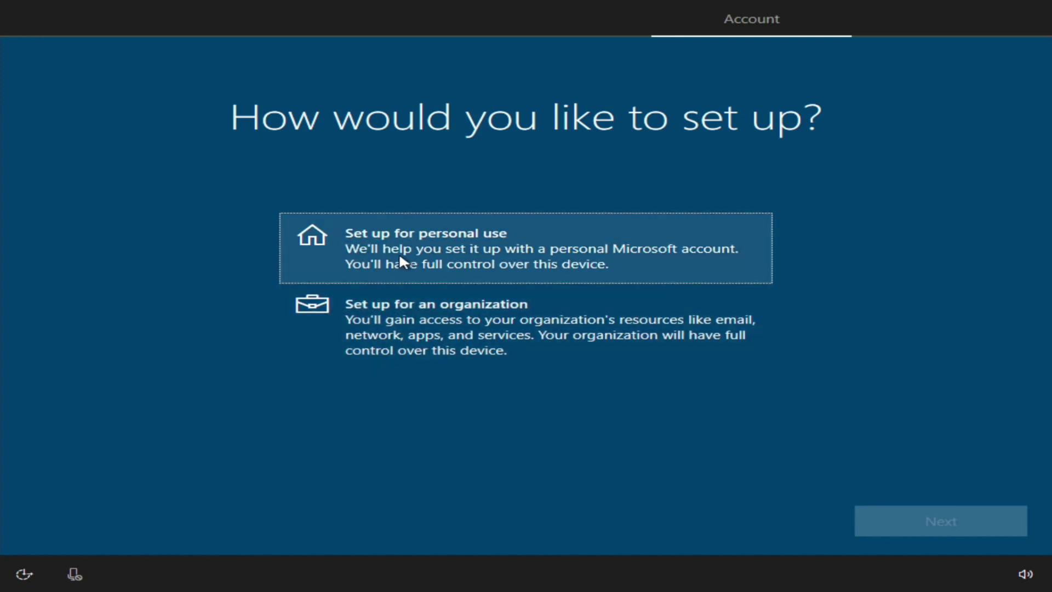
- Choose 'Set up for personal use' and continue to the Microsoft account sign-in
left_click(399, 252)
left_click(961, 520)
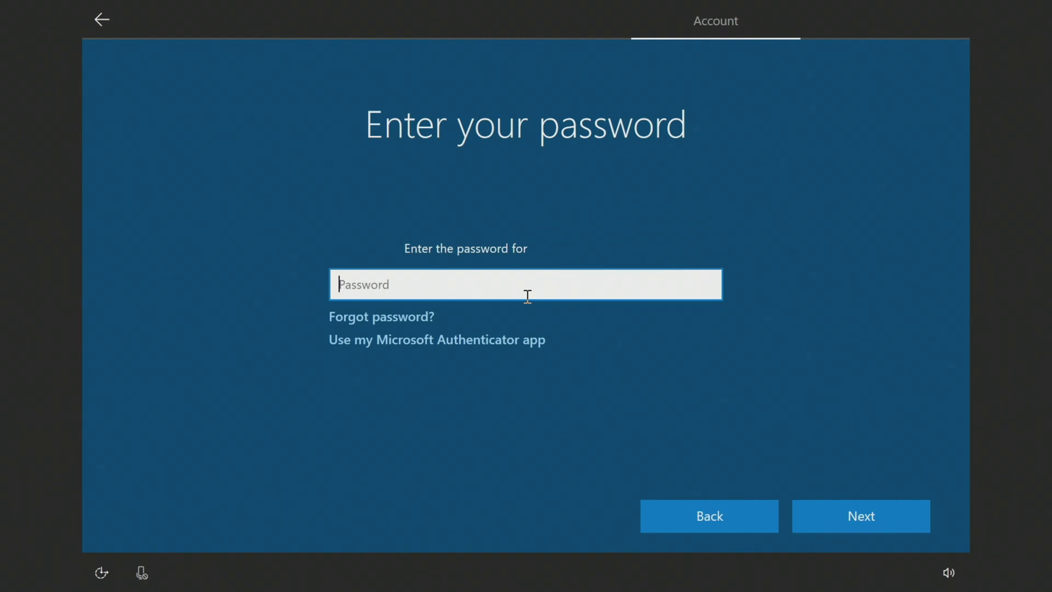
- Submit the account password, then create and confirm a four-digit sign-in PIN
type("********")
key("Return")
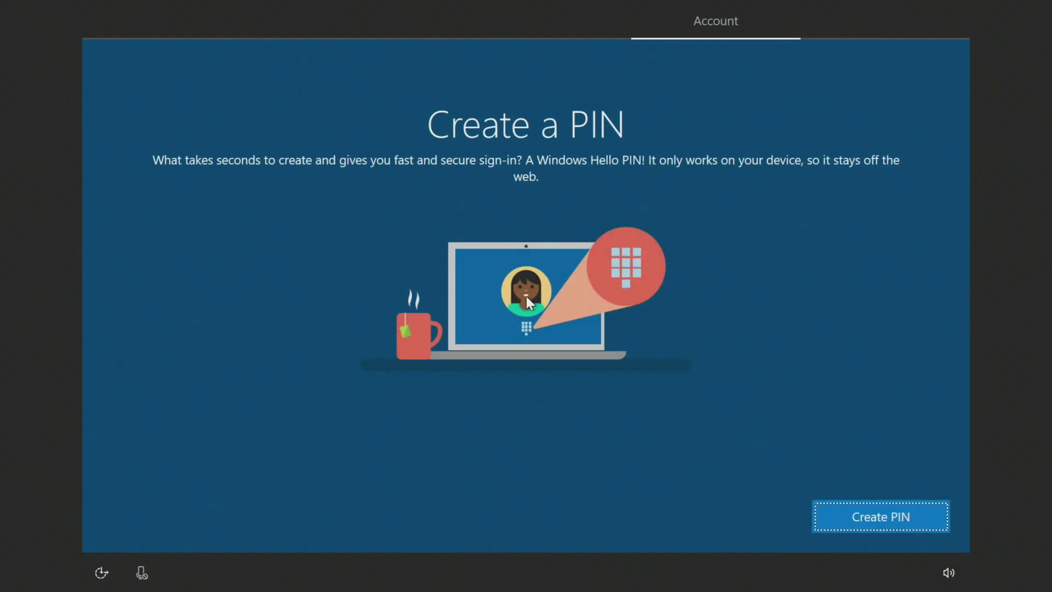
left_click(872, 512)
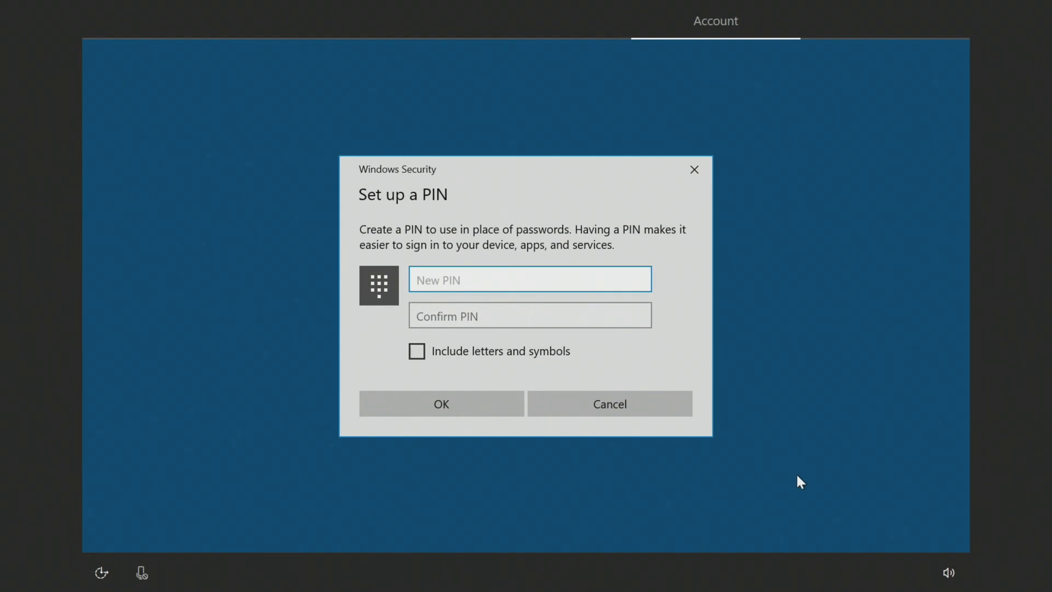
type("1234")
key("Tab")
type("1234")
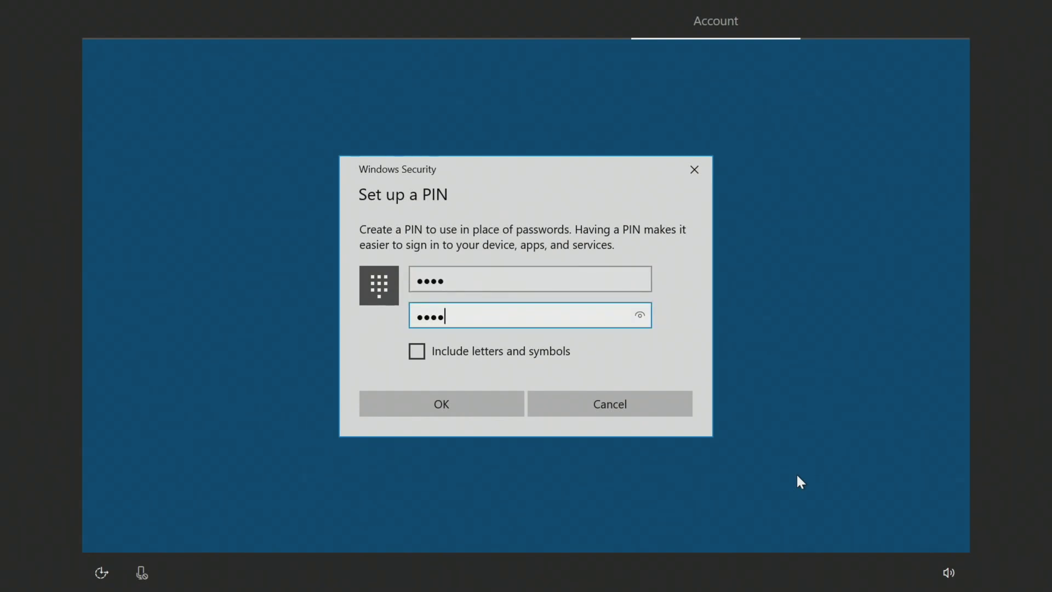
left_click(444, 399)
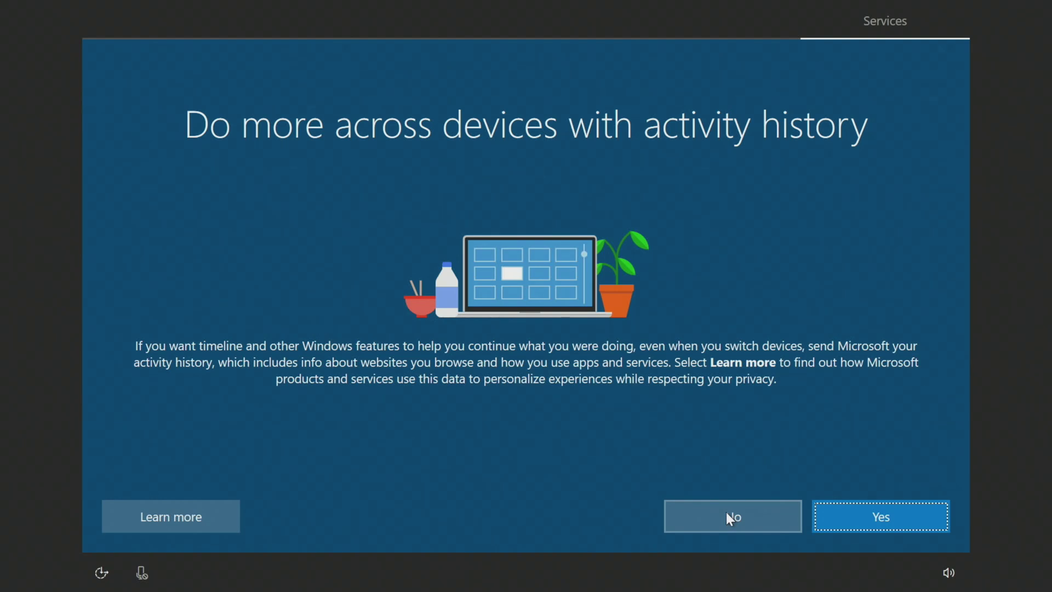
- Choose No for activity history, Do it later for phone, this-PC-only saving, No for Office, and Decline for Cortana
left_click(710, 512)
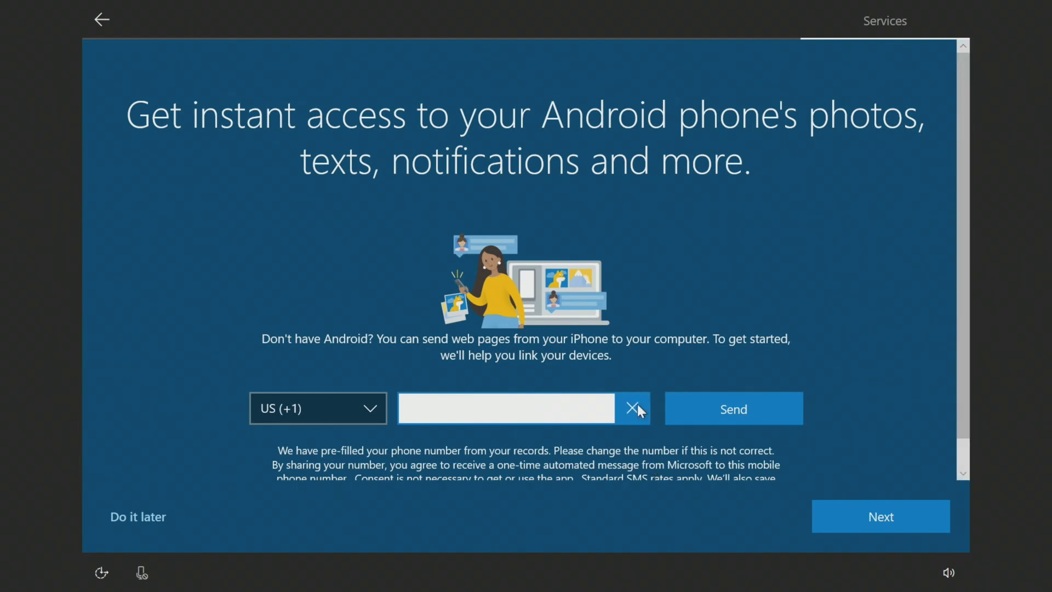
left_click(133, 515)
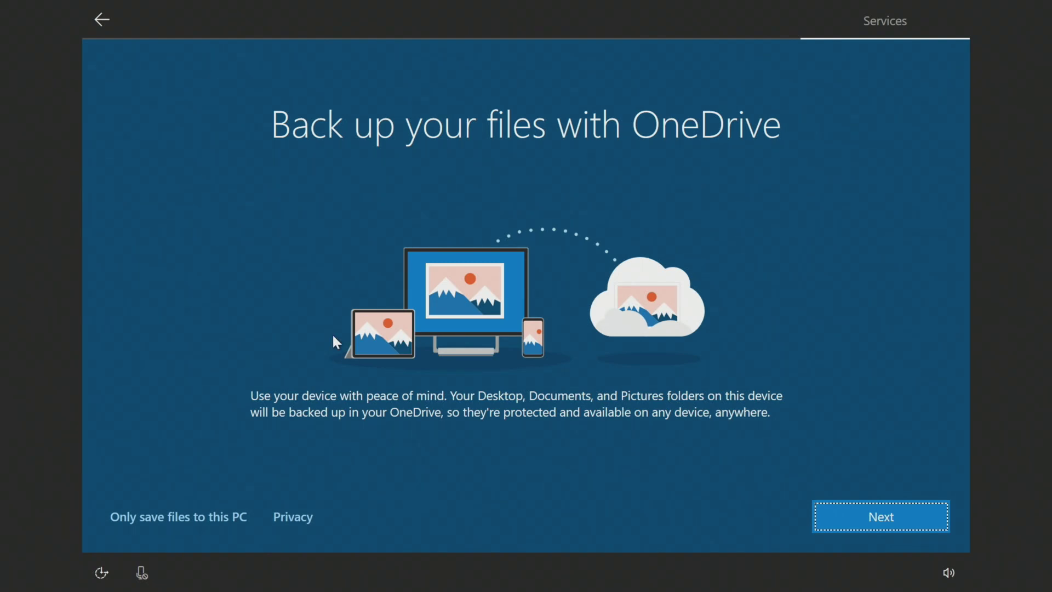
left_click(170, 518)
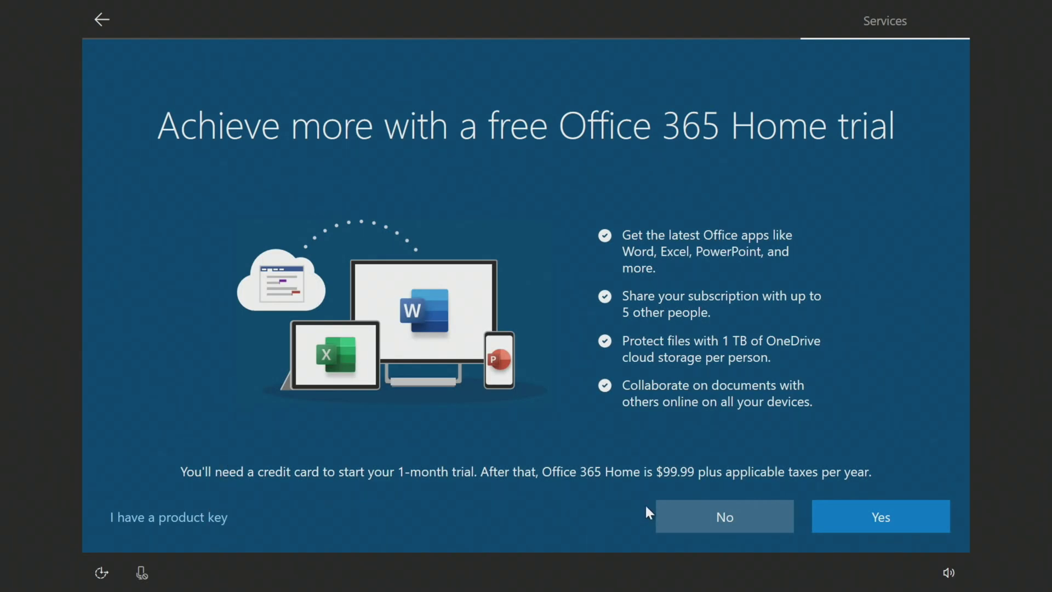
left_click(732, 517)
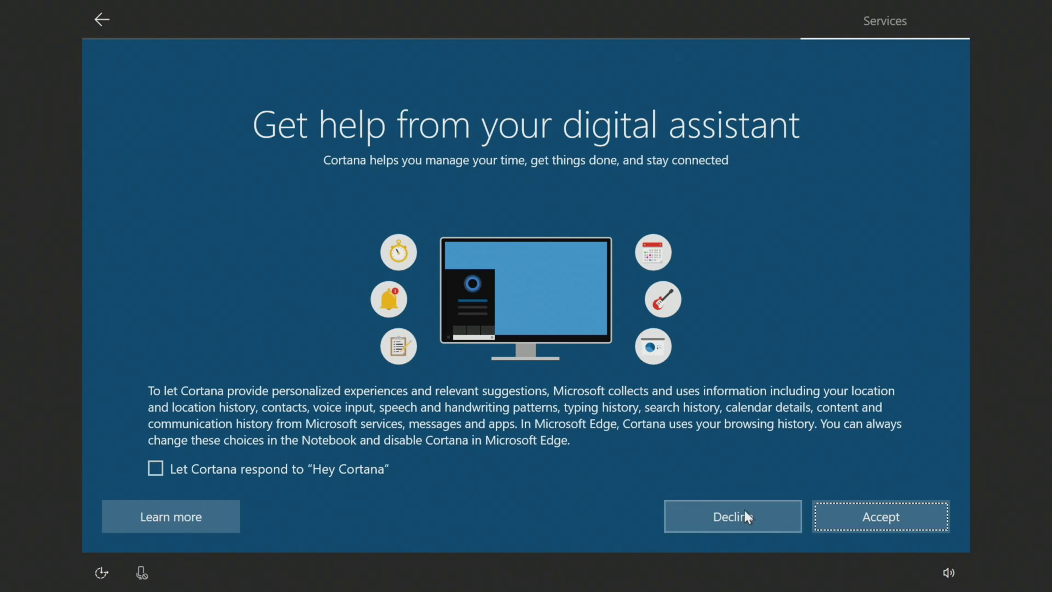
left_click(722, 516)
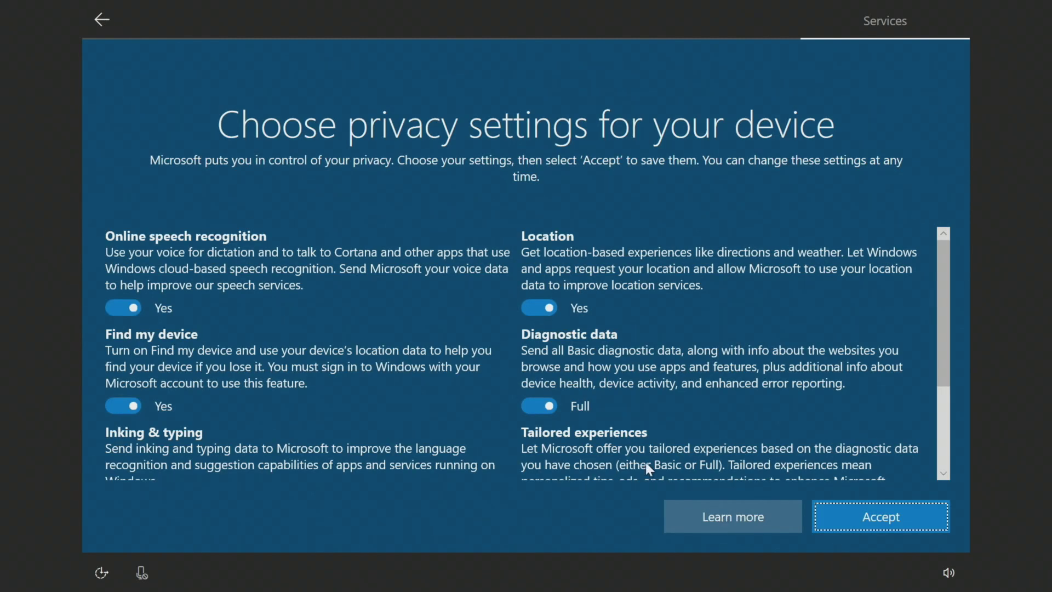